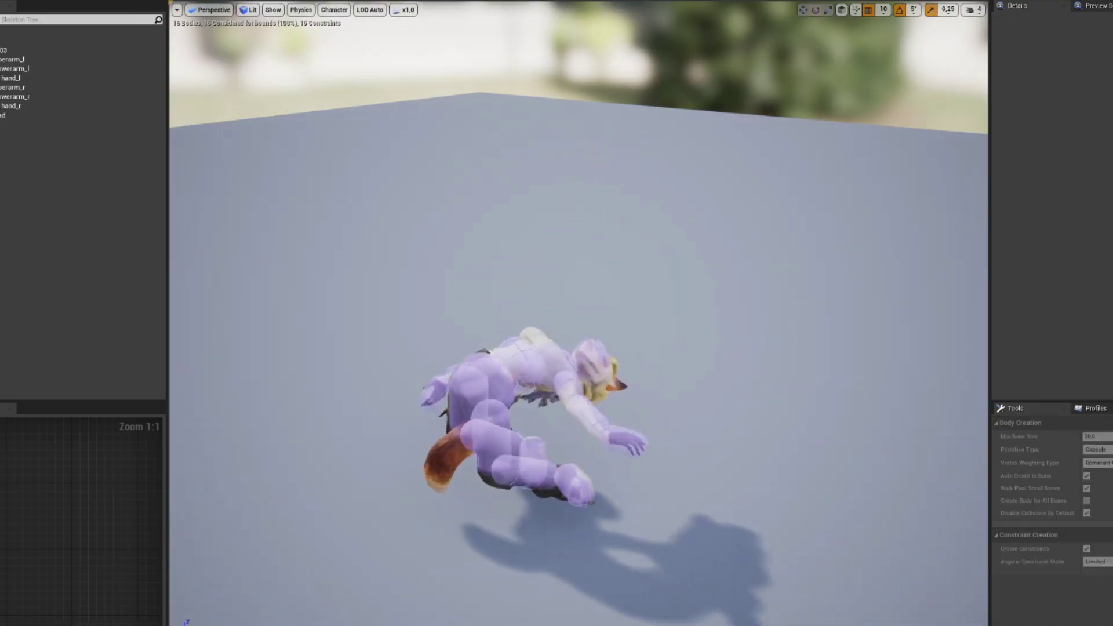
# - Stop the ragdoll simulation with Alt+S so the fox stands upright again
pyautogui.hotkey('alt', 's')
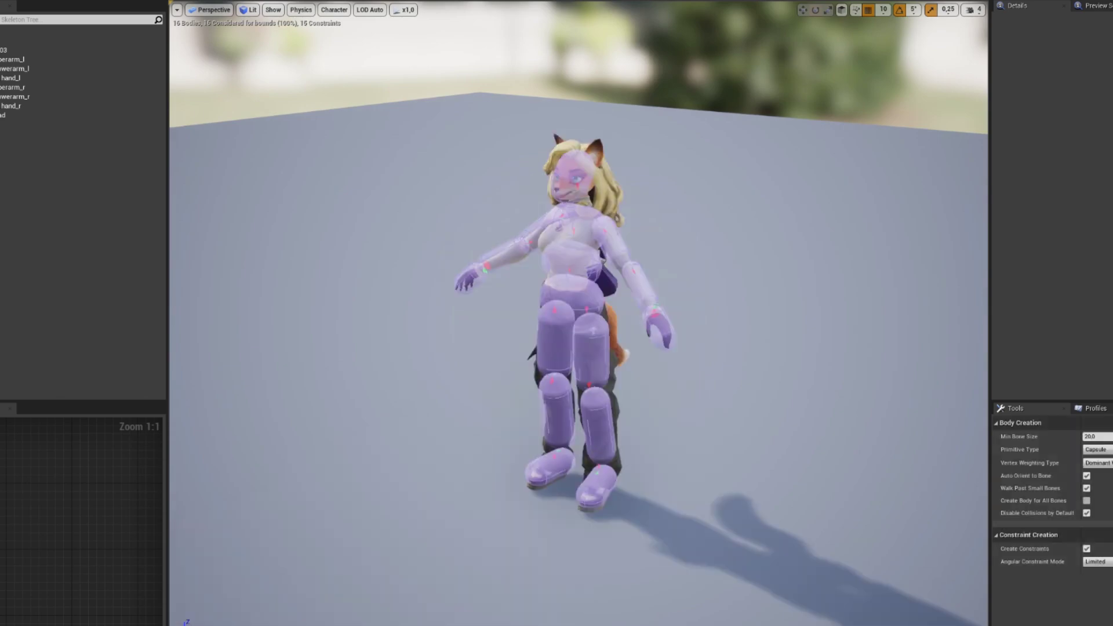